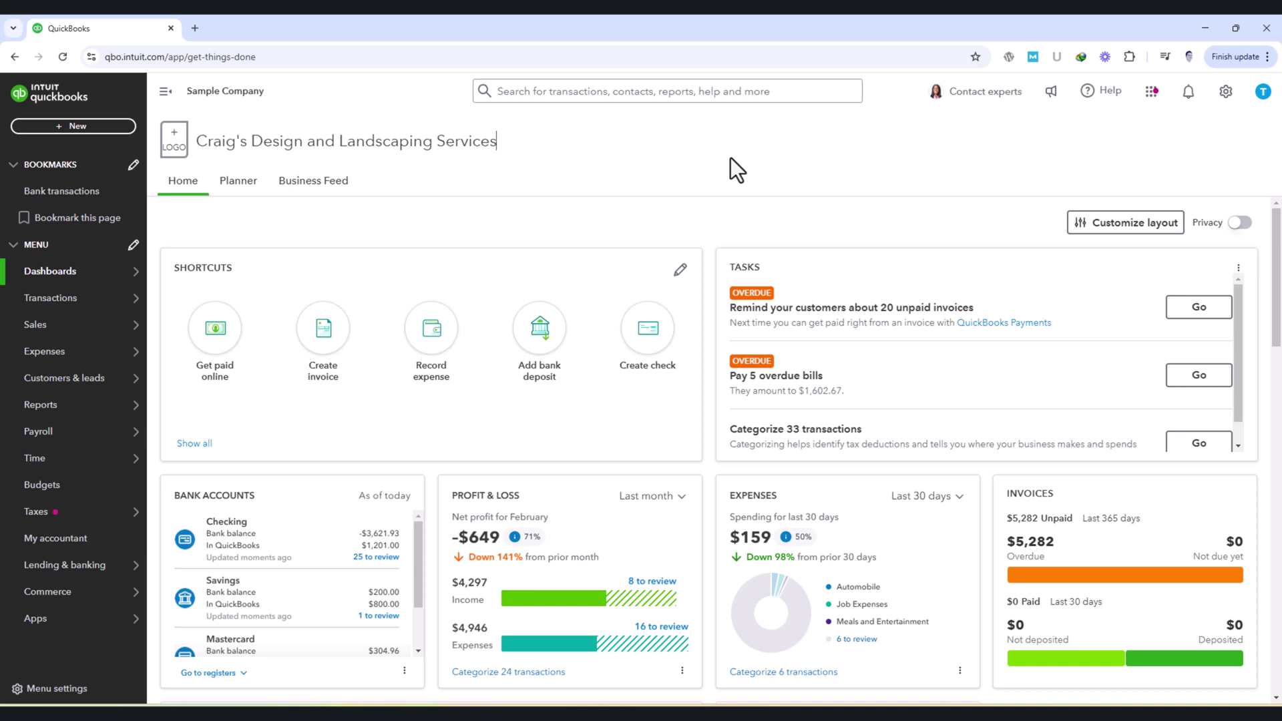
Step: Go to the bank Reconcile page via Settings > Tools > Reconcile
{"action": "left_click", "coordinate": [1222, 95]}
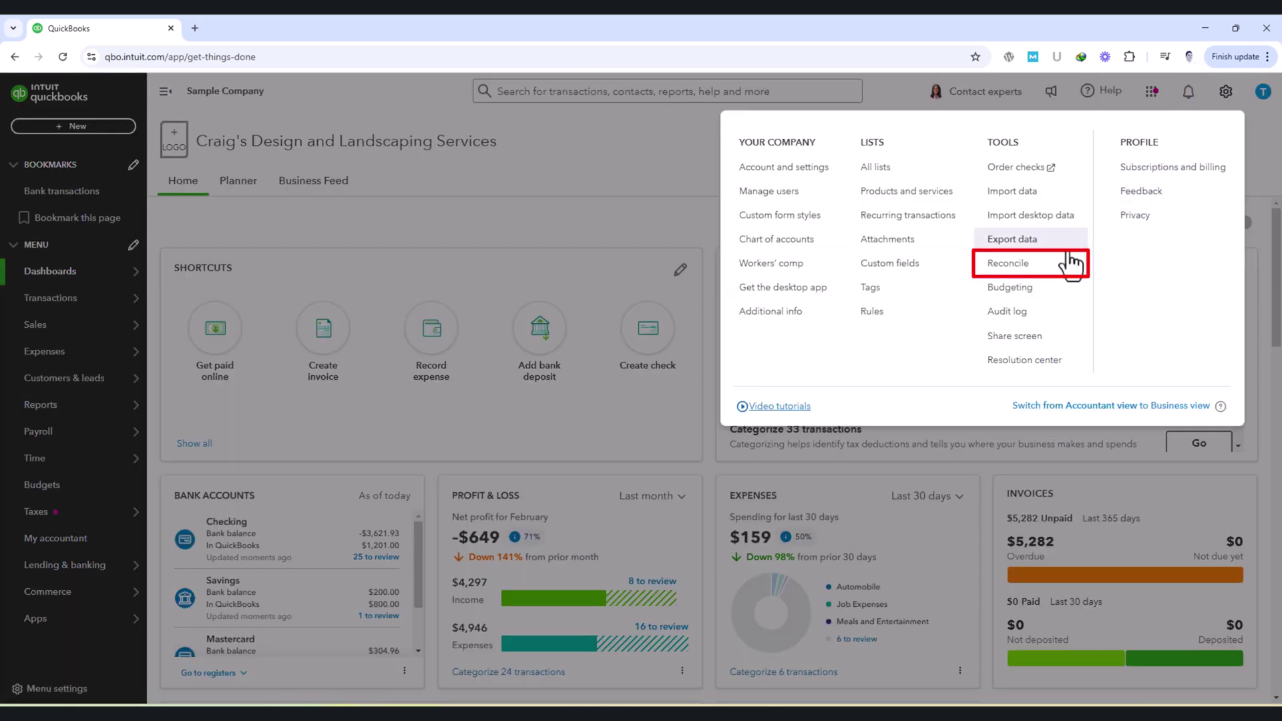
{"action": "left_click", "coordinate": [1038, 270]}
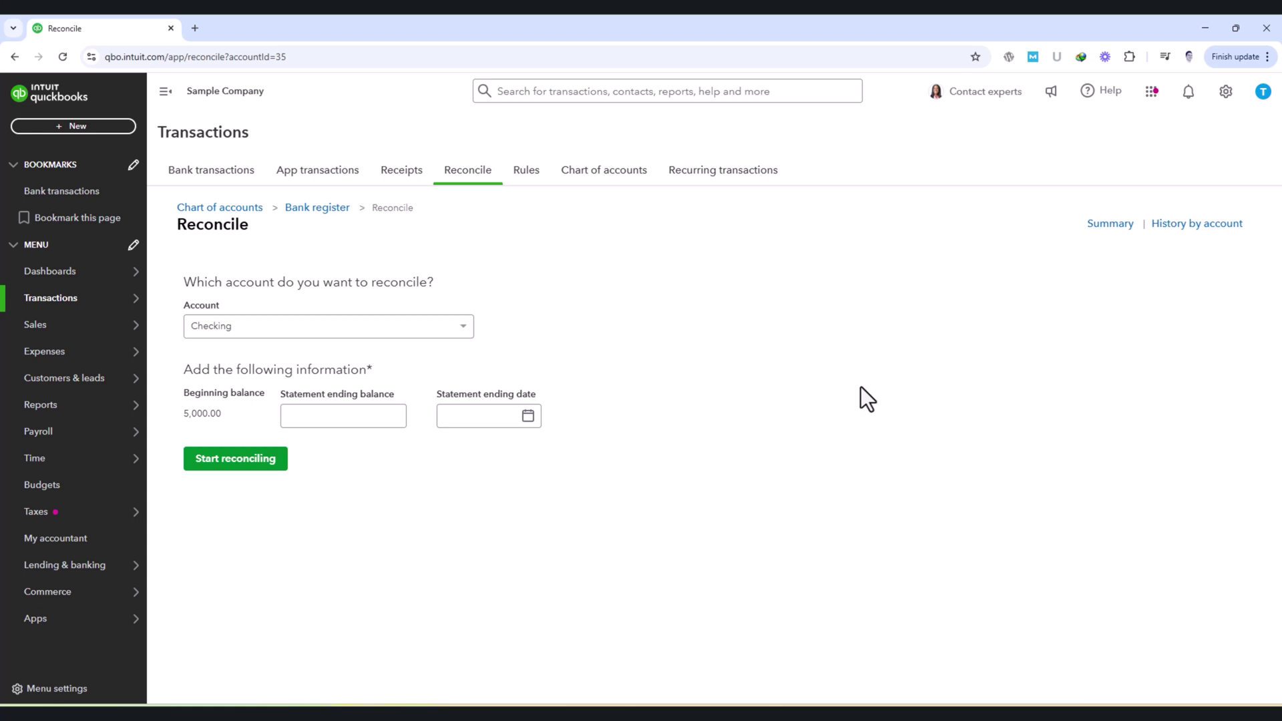
{"action": "left_click", "coordinate": [449, 326]}
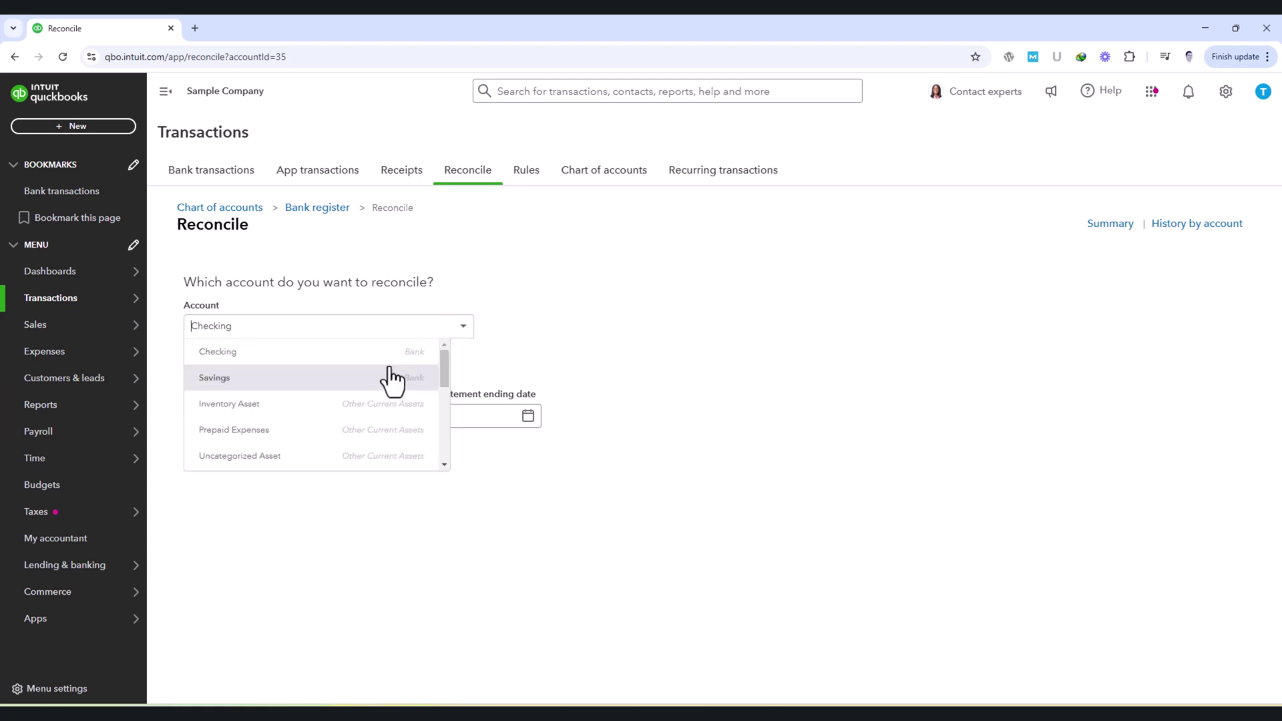
{"action": "left_click", "coordinate": [408, 354]}
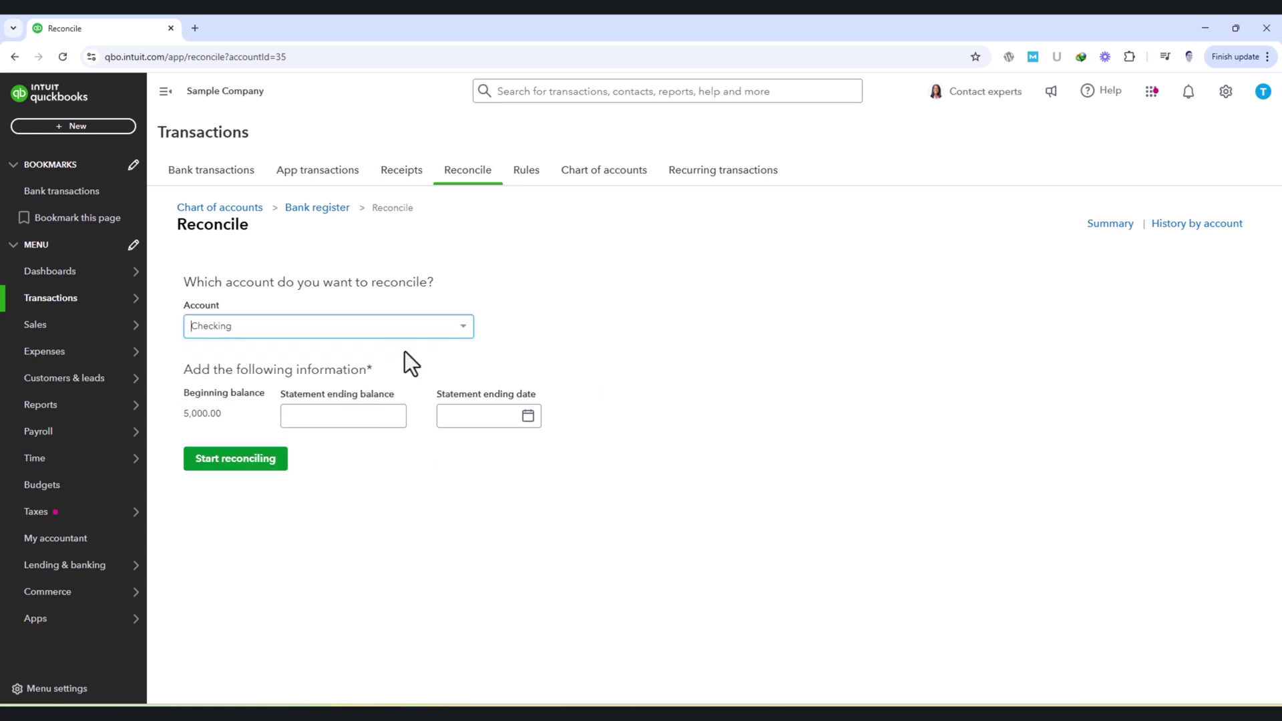
{"action": "left_click", "coordinate": [382, 416]}
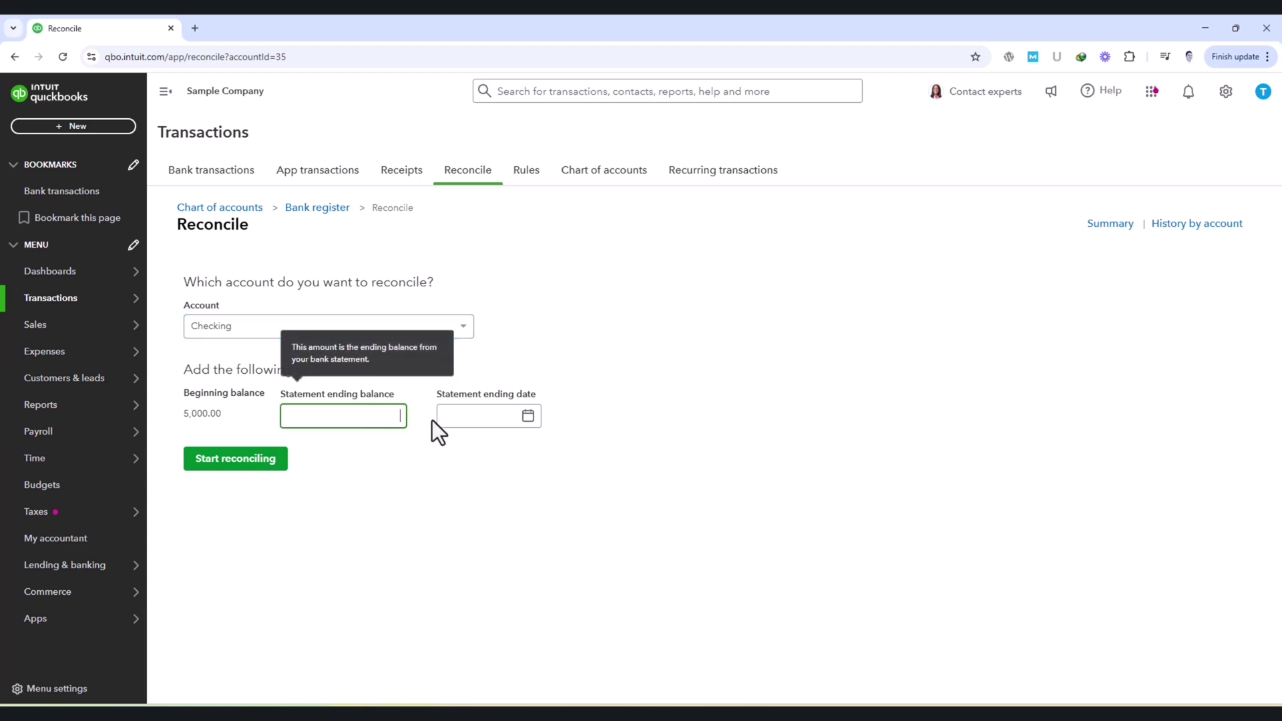
{"action": "left_click", "coordinate": [468, 416]}
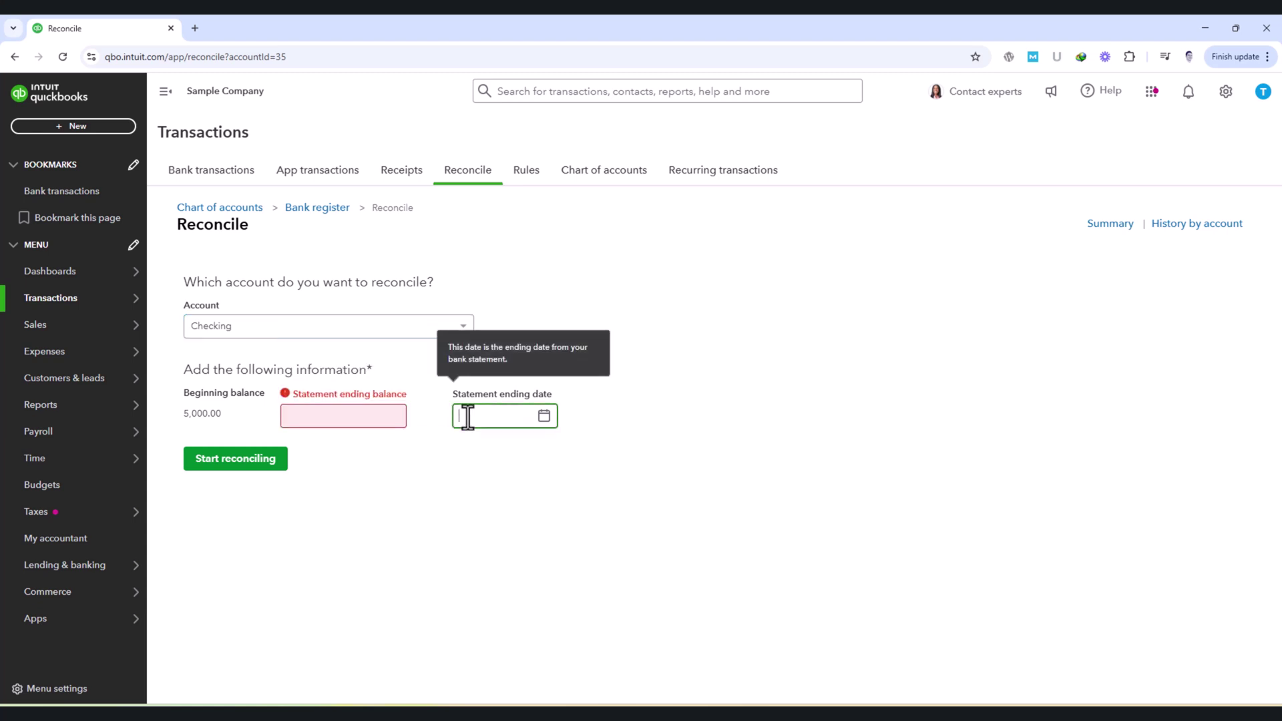
{"action": "left_click", "coordinate": [370, 415]}
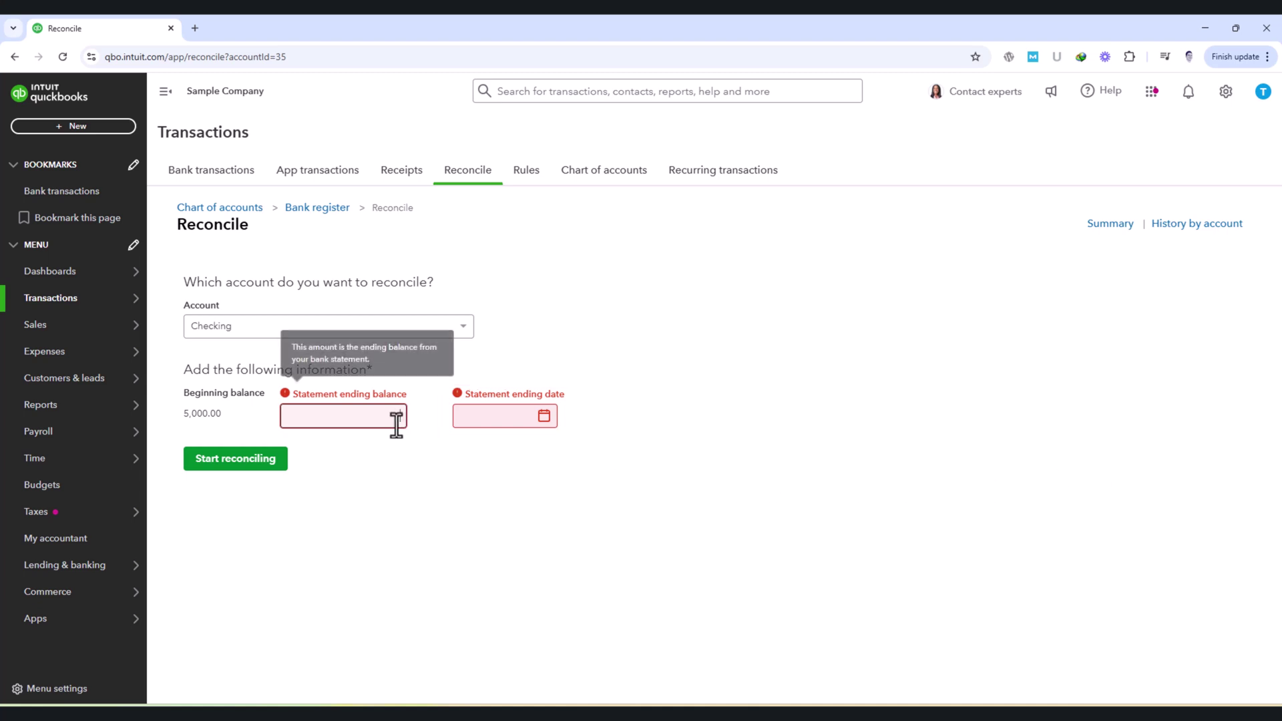
Step: Enter a statement ending balance of 1,201.00 and an ending date of March 12, 2025
{"action": "type", "text": "12"}
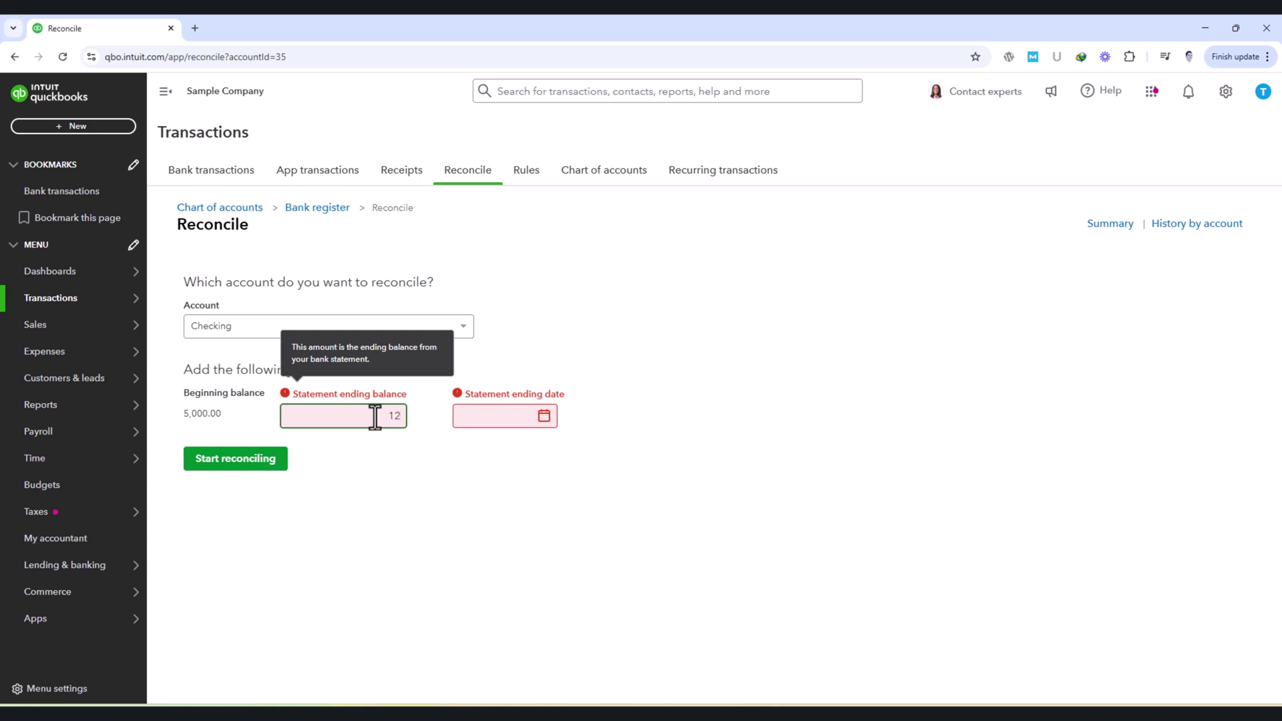
{"action": "type", "text": "01"}
{"action": "left_click", "coordinate": [498, 423]}
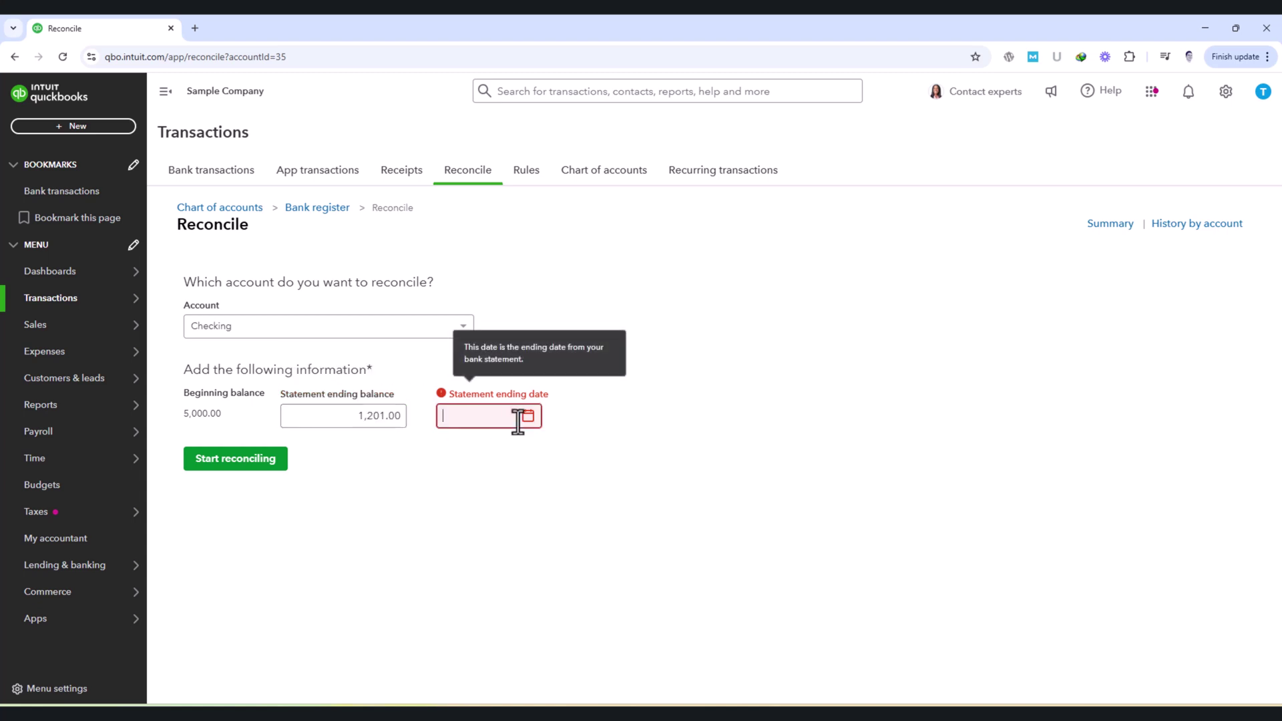
{"action": "left_click", "coordinate": [527, 416]}
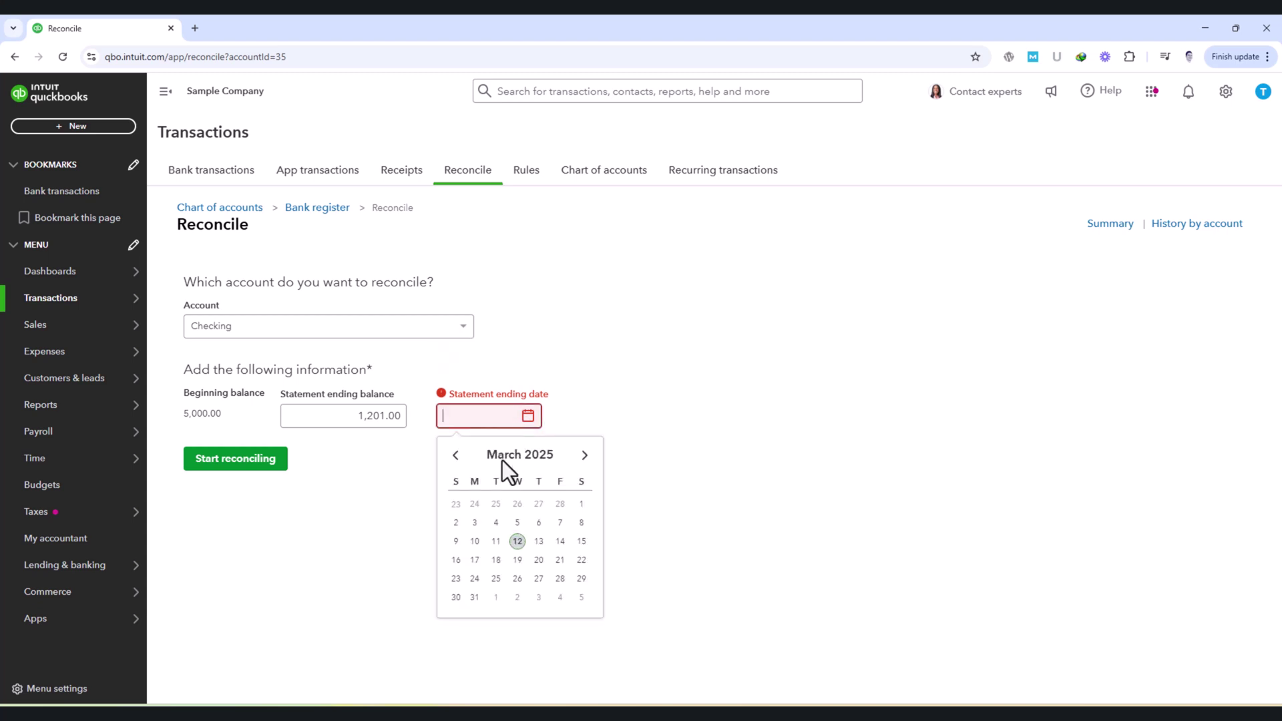
{"action": "left_click", "coordinate": [517, 541]}
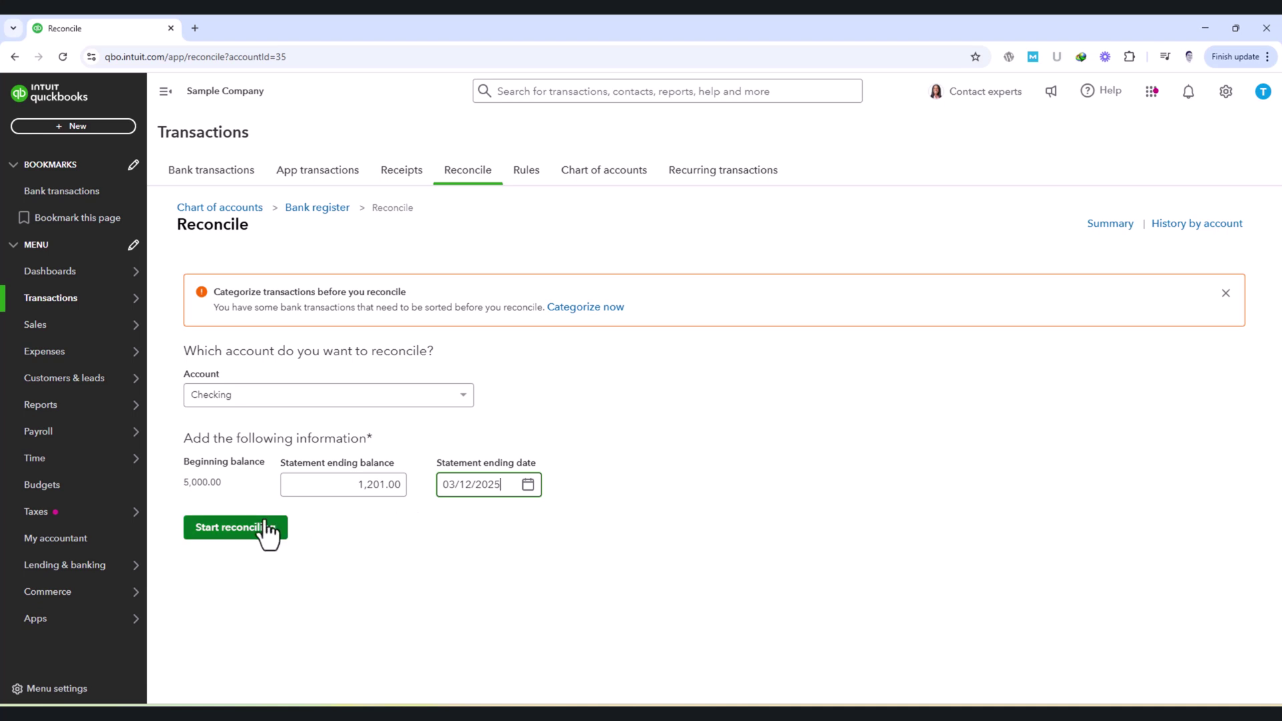
Step: Start reconciling Checking, showing the transaction list with a -3,799.00 difference
{"action": "left_click", "coordinate": [234, 535]}
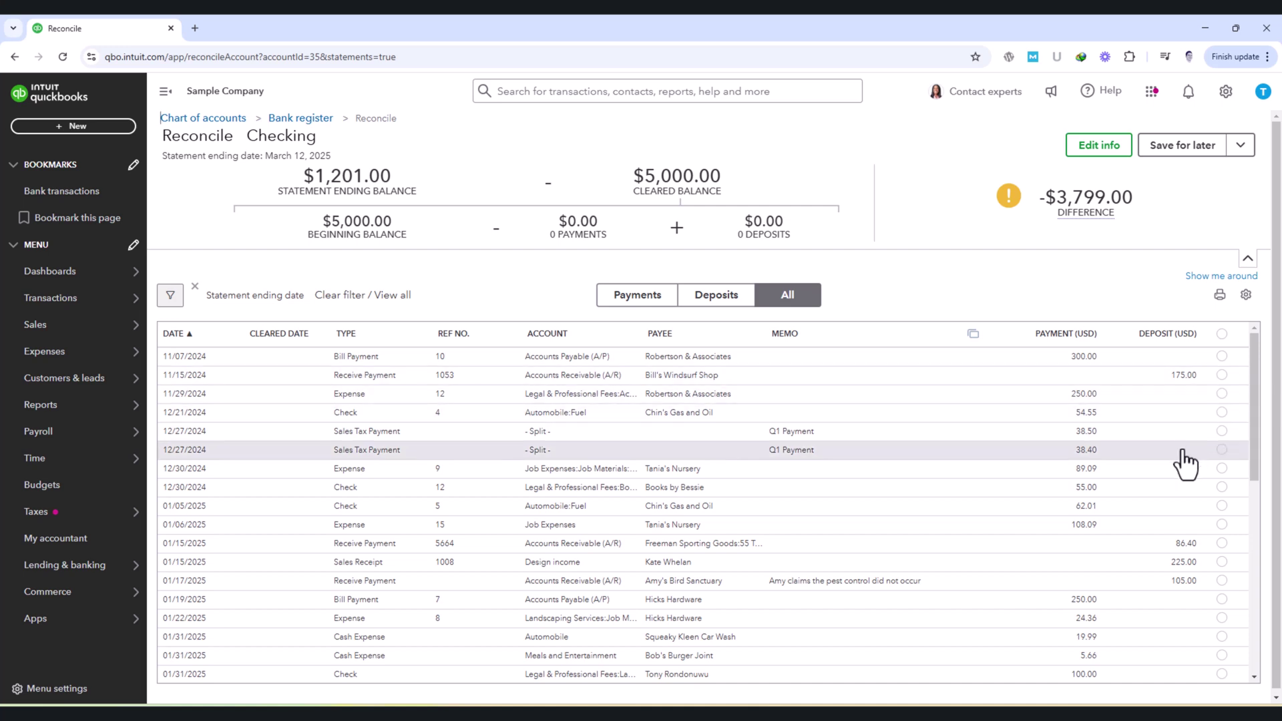
{"action": "scroll", "coordinate": [1186, 466], "scroll_direction": "down", "scroll_amount": 1}
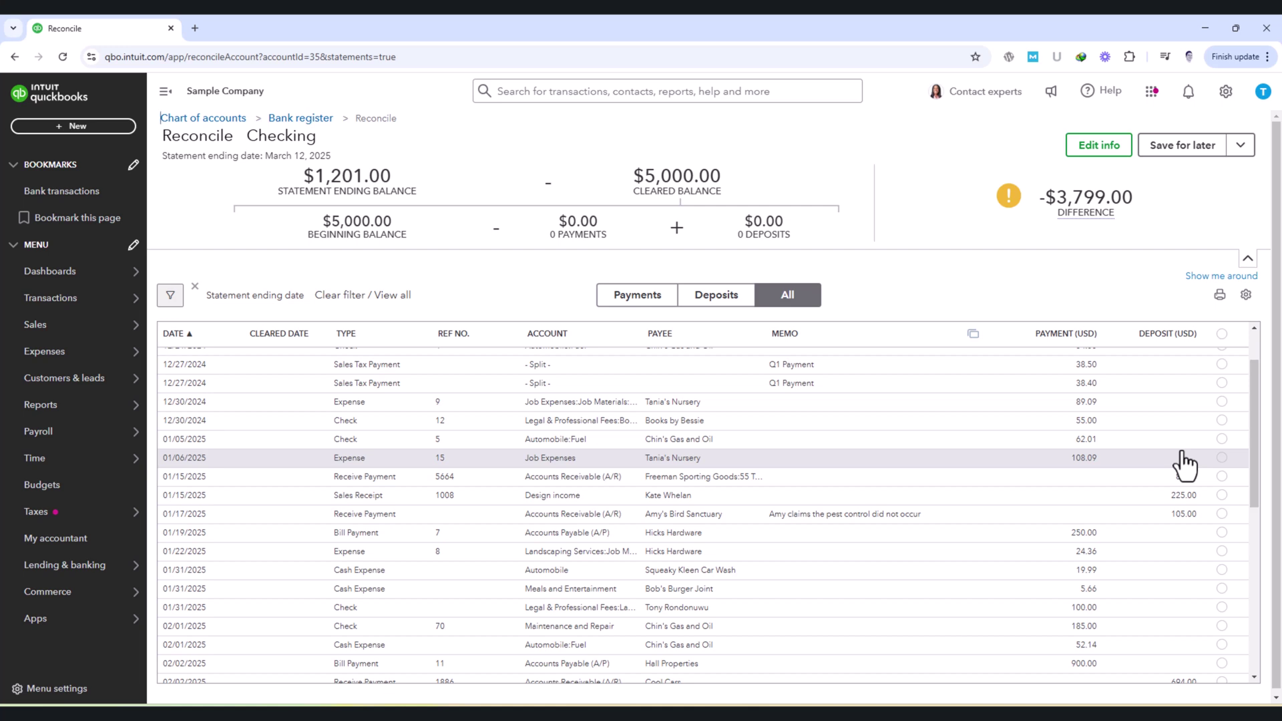
{"action": "scroll", "coordinate": [1185, 465], "scroll_direction": "up", "scroll_amount": 1}
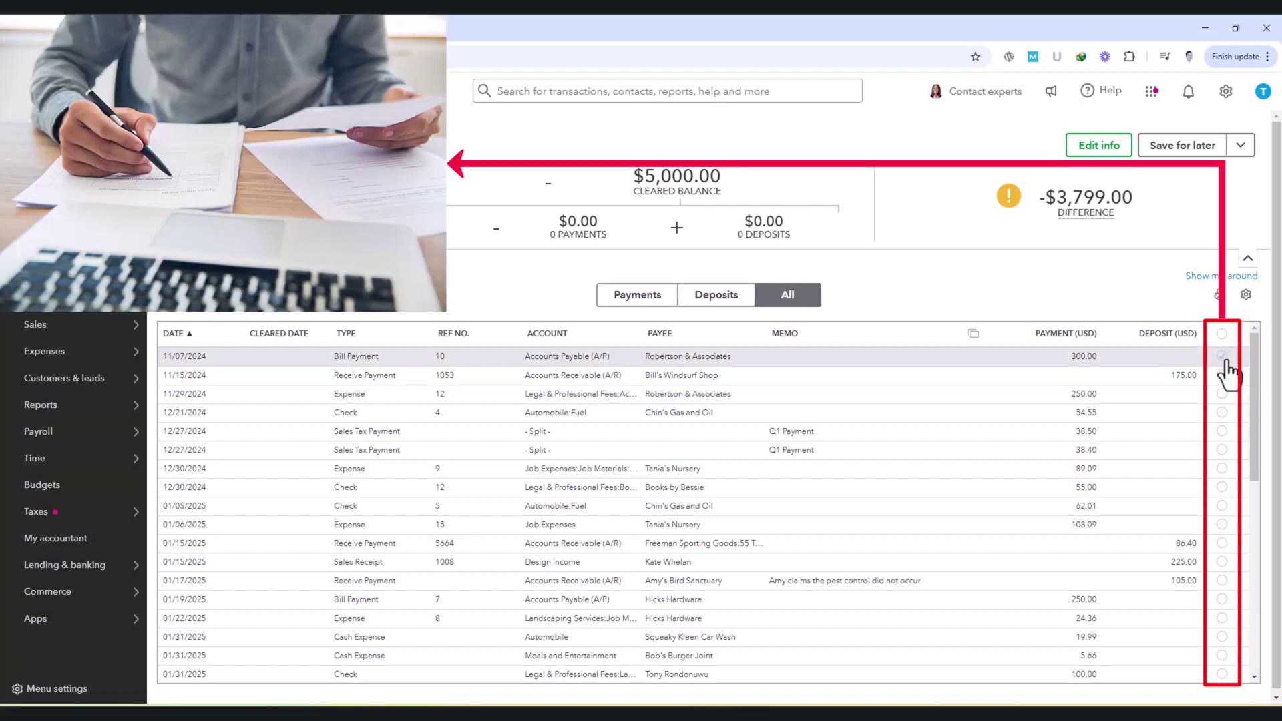
Step: Mark the ten transactions from 11/07/2024 through 01/06/2025 as cleared
{"action": "left_click", "coordinate": [1222, 356]}
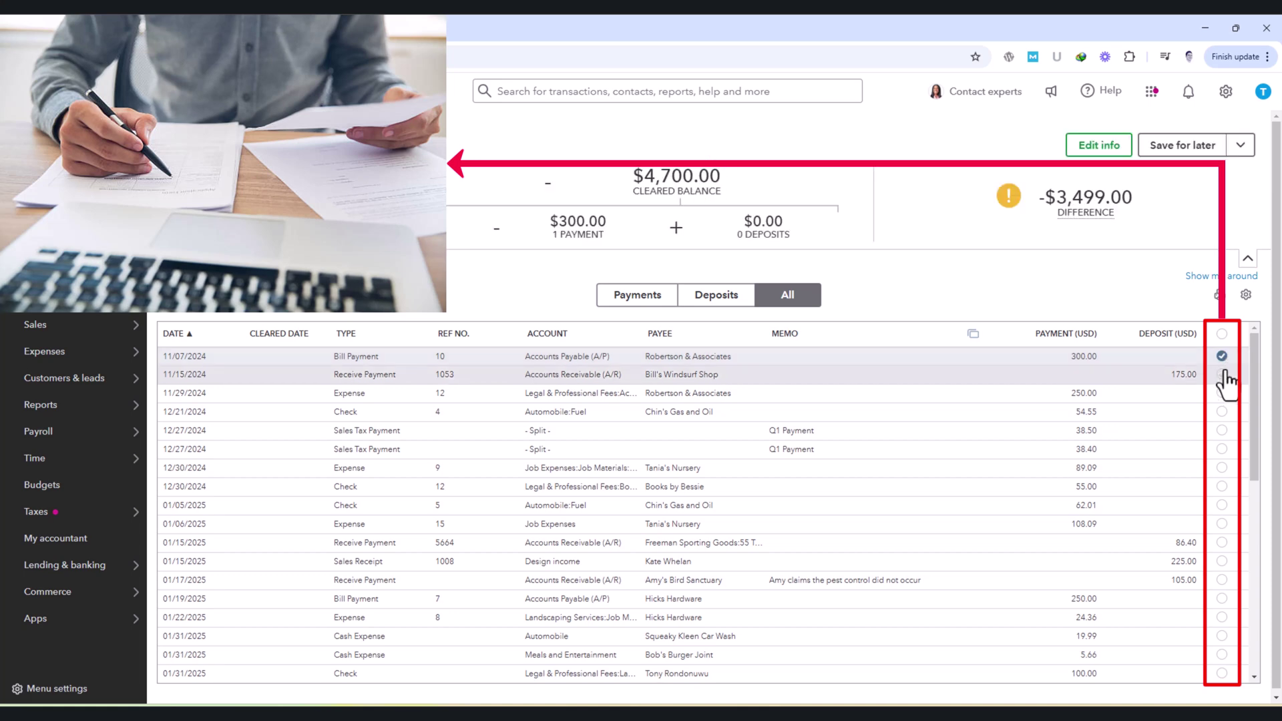
{"action": "left_click", "coordinate": [1222, 374]}
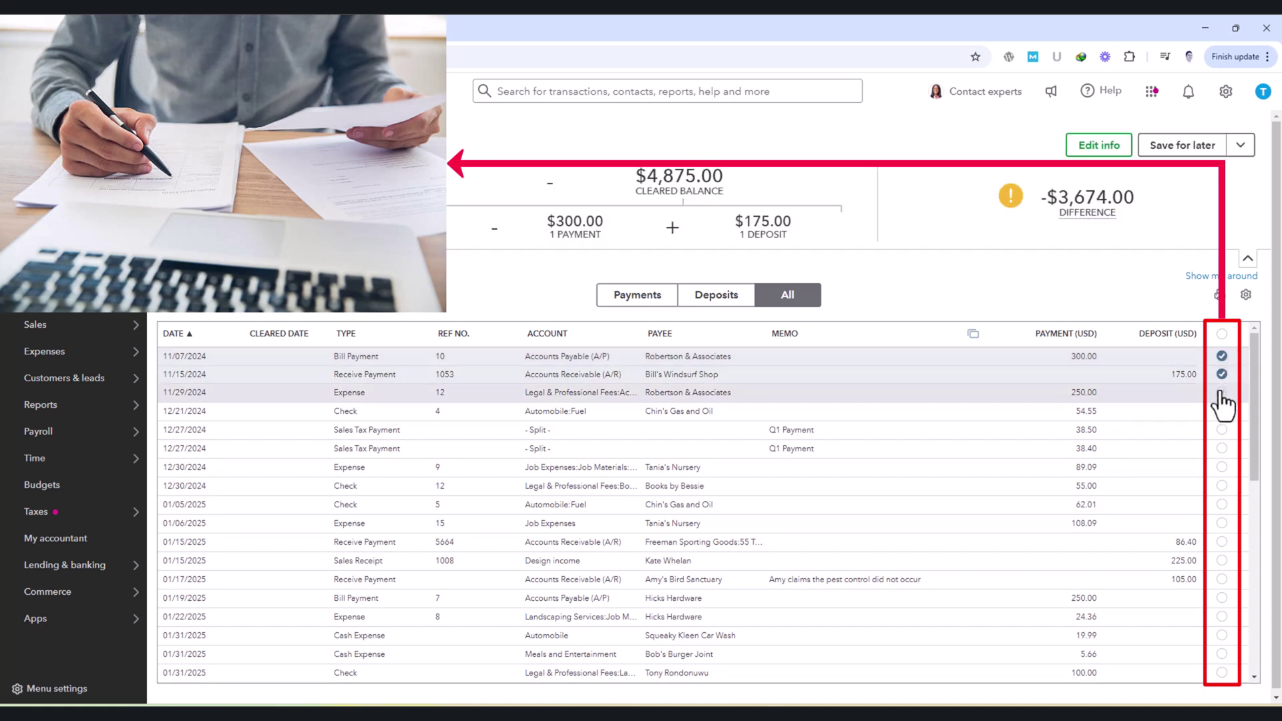
{"action": "left_click", "coordinate": [1222, 392]}
{"action": "left_click", "coordinate": [1222, 410]}
{"action": "left_click", "coordinate": [1221, 429]}
{"action": "left_click", "coordinate": [1222, 447]}
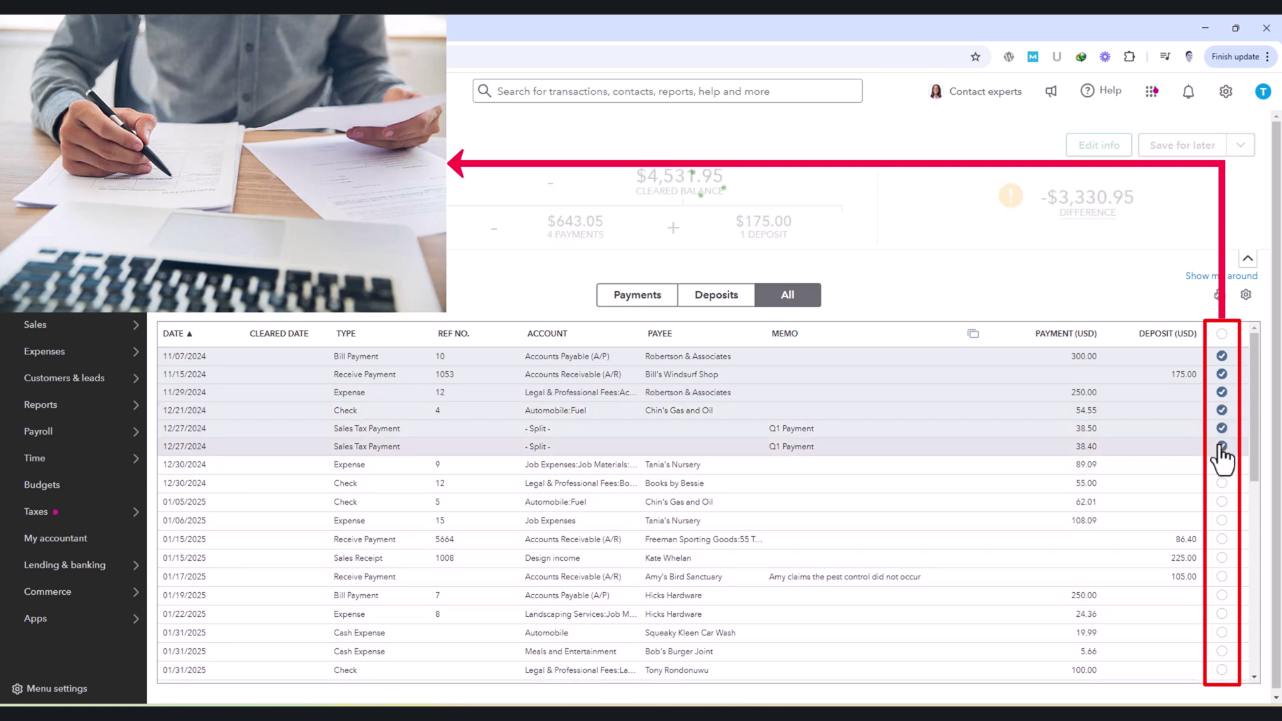
{"action": "left_click", "coordinate": [1221, 465]}
{"action": "left_click", "coordinate": [1222, 482]}
{"action": "left_click", "coordinate": [1221, 500]}
{"action": "left_click", "coordinate": [1222, 520]}
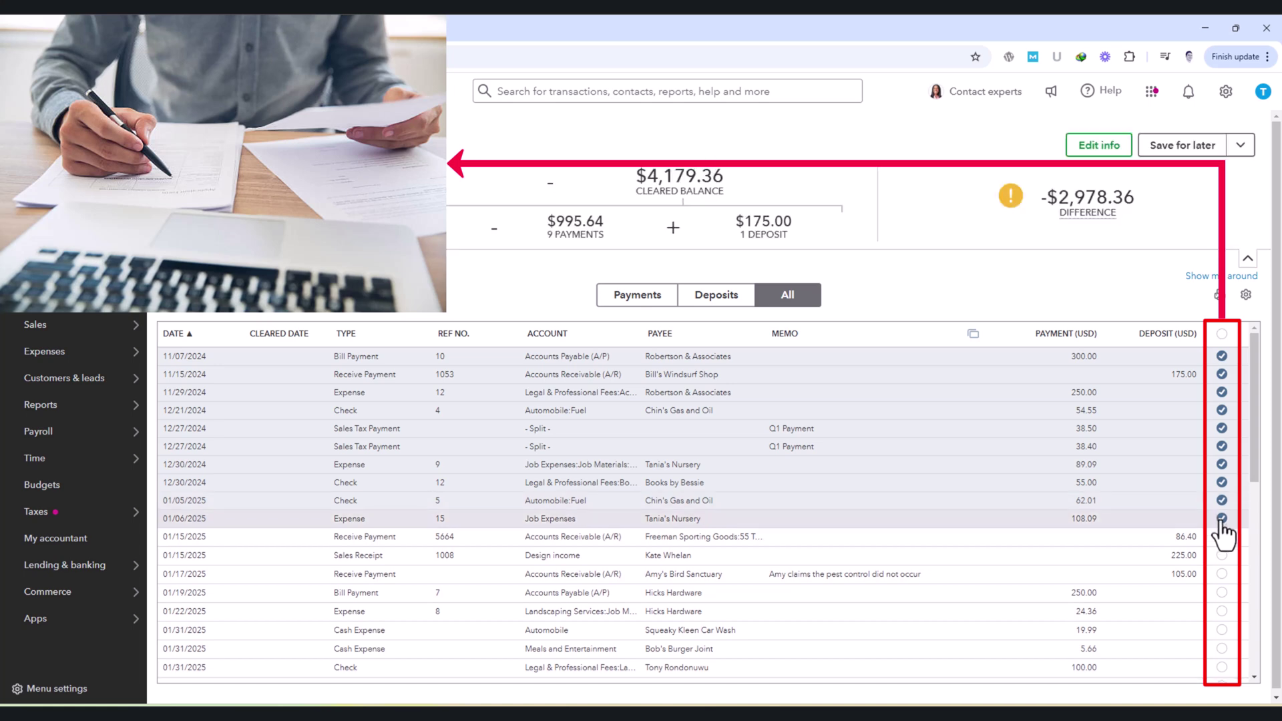
Step: Mark all remaining transactions cleared at once with the header checkbox
{"action": "scroll", "coordinate": [1224, 534], "scroll_direction": "down", "scroll_amount": 10}
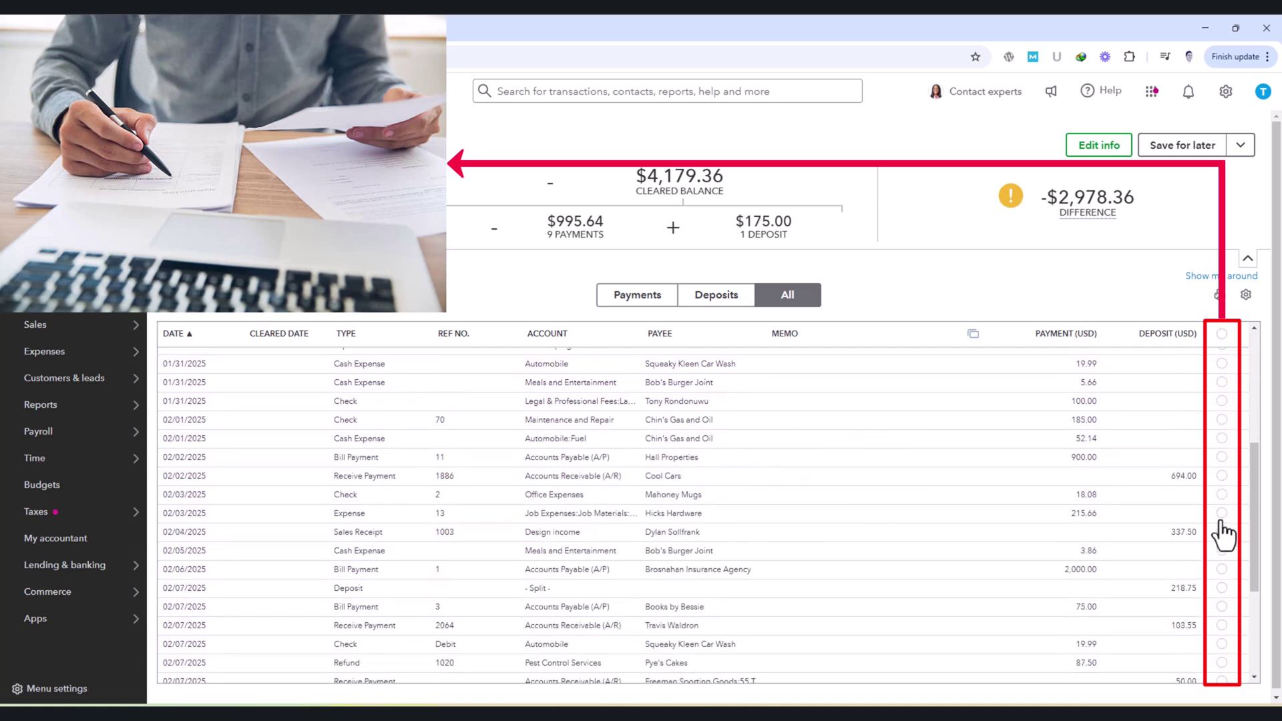
{"action": "scroll", "coordinate": [1224, 535], "scroll_direction": "down", "scroll_amount": 2}
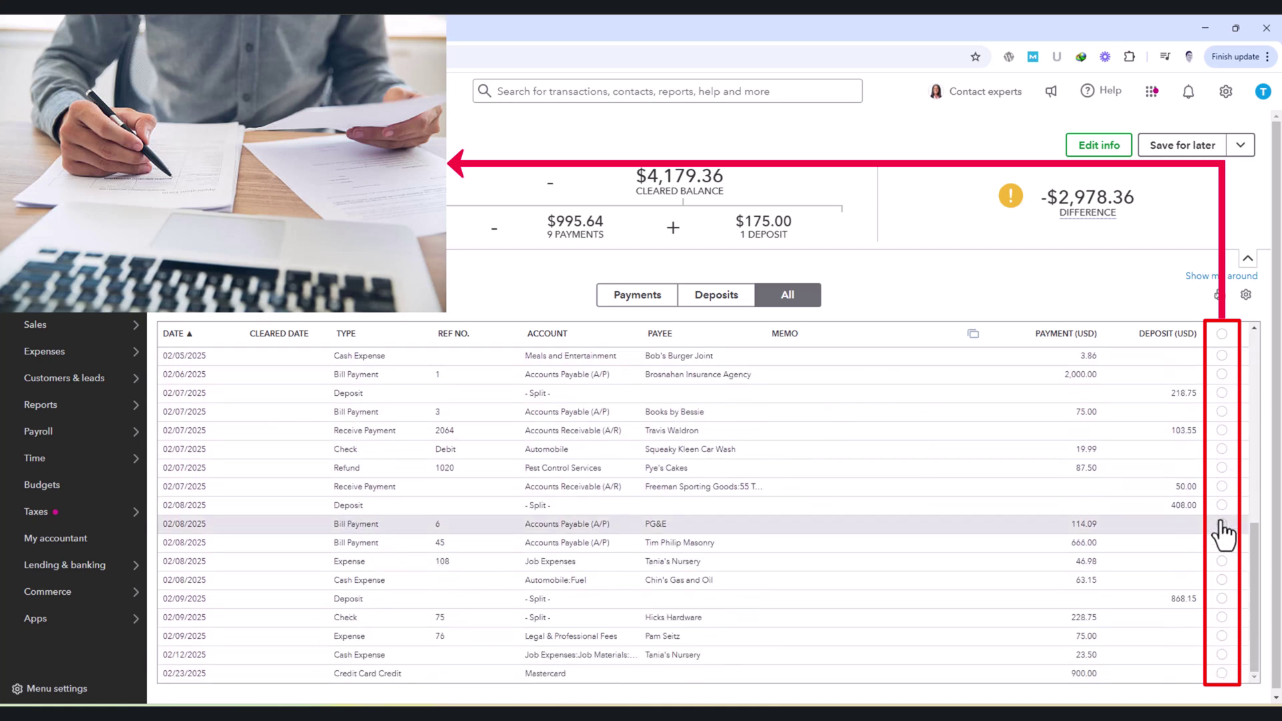
{"action": "scroll", "coordinate": [1224, 534], "scroll_direction": "up", "scroll_amount": 12}
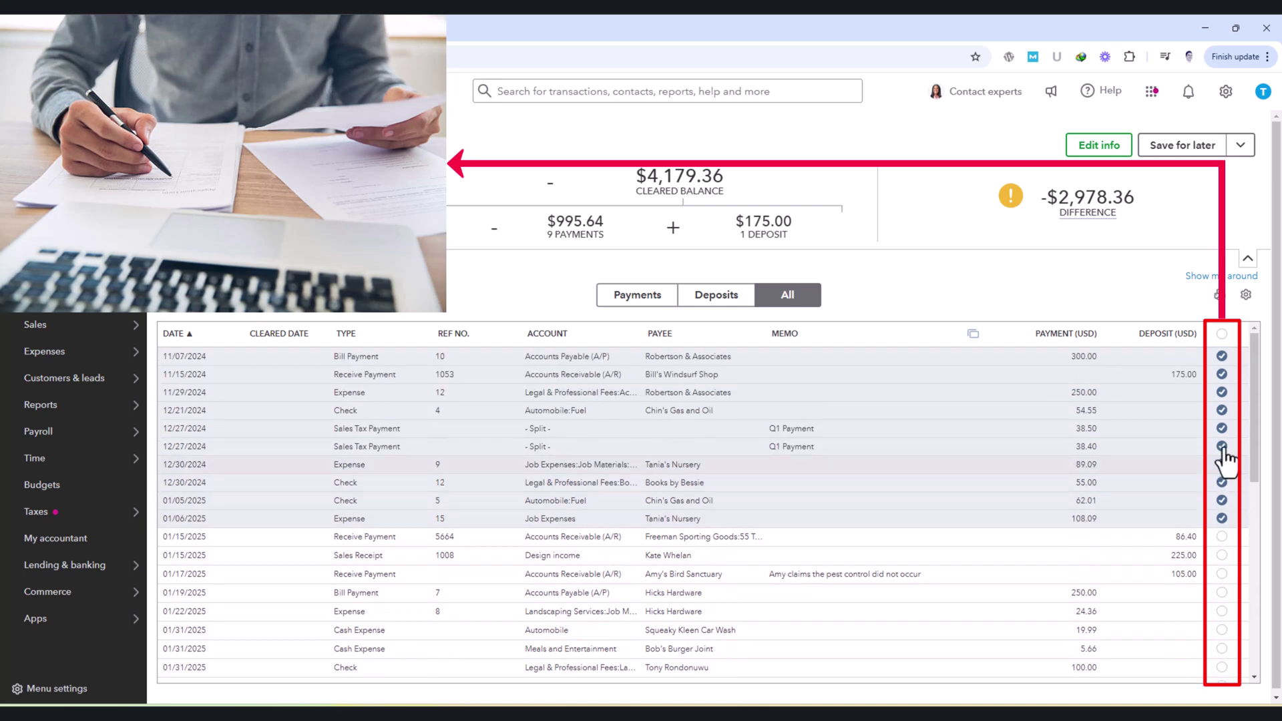
{"action": "left_click", "coordinate": [1223, 334]}
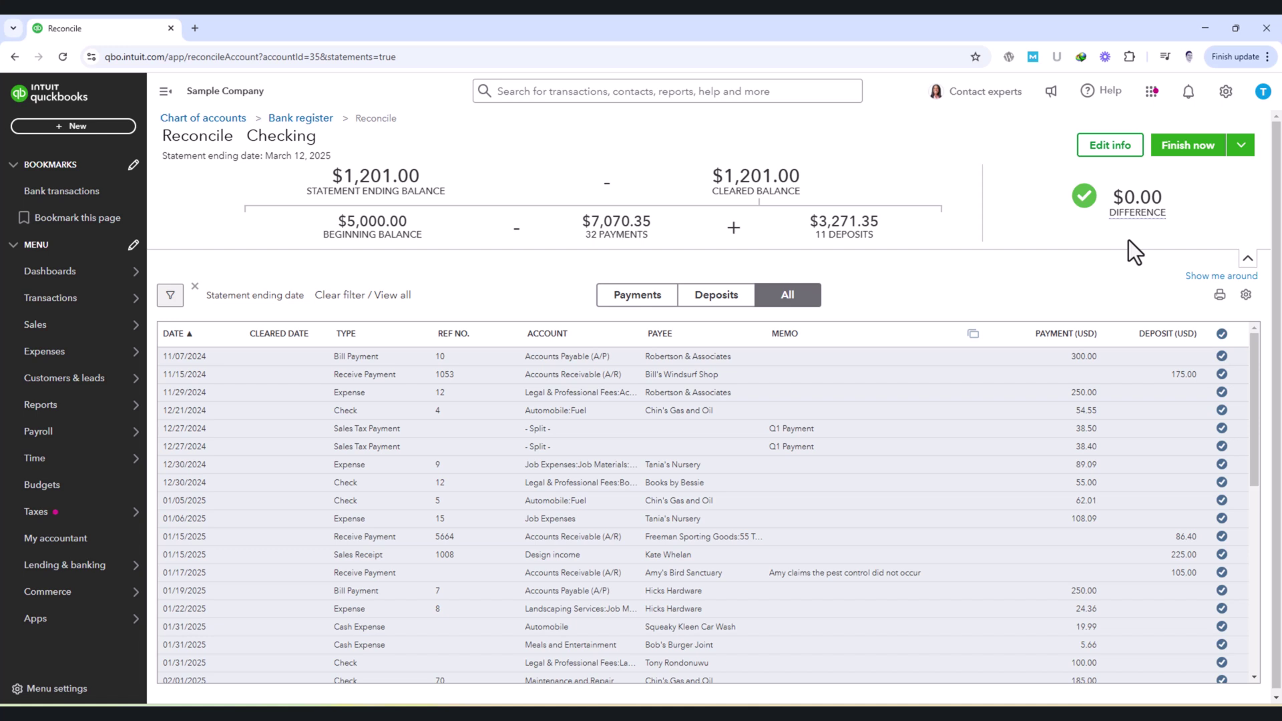
Step: Finish the Checking reconciliation at a $0.00 difference and open its reconciliation report
{"action": "scroll", "coordinate": [1133, 374], "scroll_direction": "down", "scroll_amount": 5}
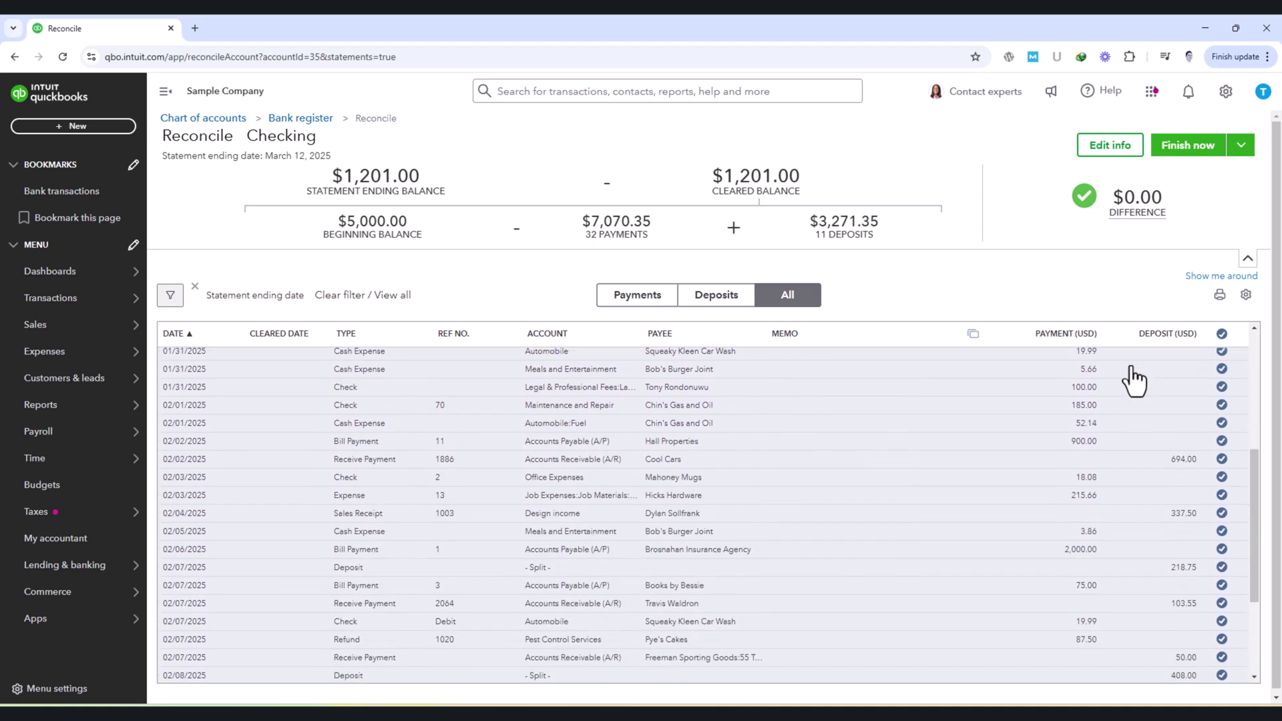
{"action": "scroll", "coordinate": [1134, 381], "scroll_direction": "down", "scroll_amount": 3}
{"action": "scroll", "coordinate": [1133, 381], "scroll_direction": "up", "scroll_amount": 10}
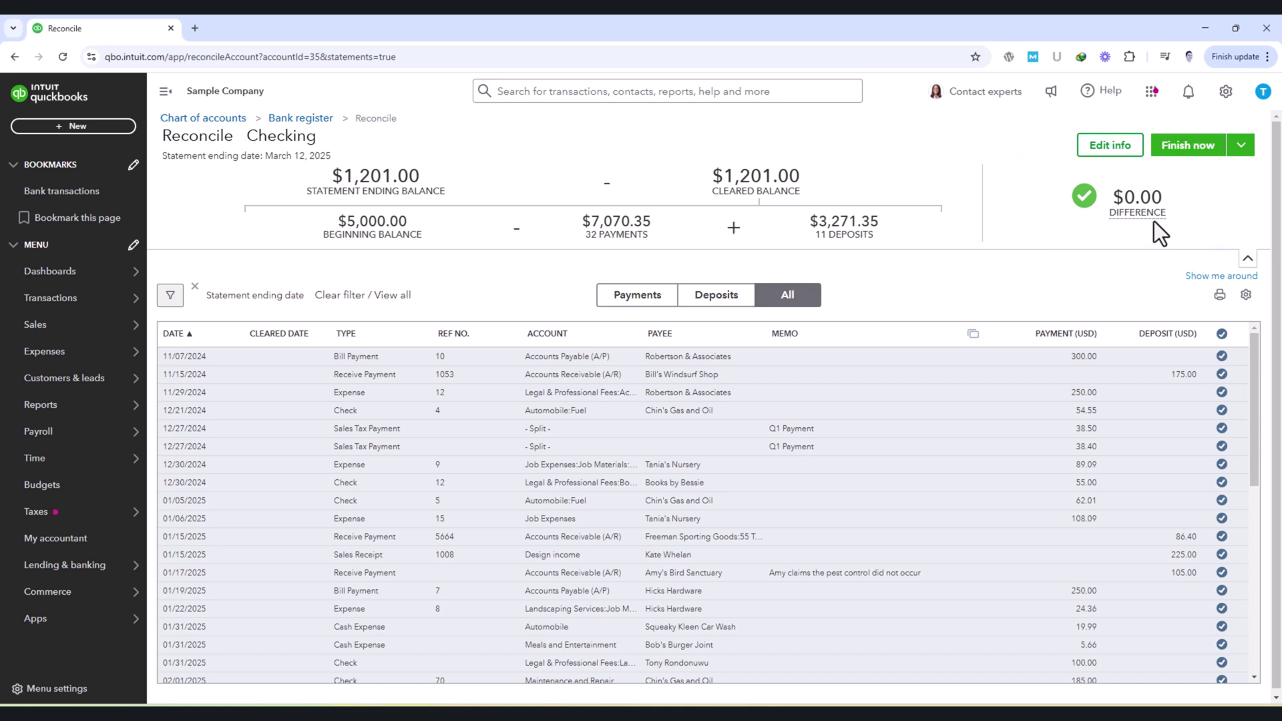
{"action": "left_click", "coordinate": [1196, 161]}
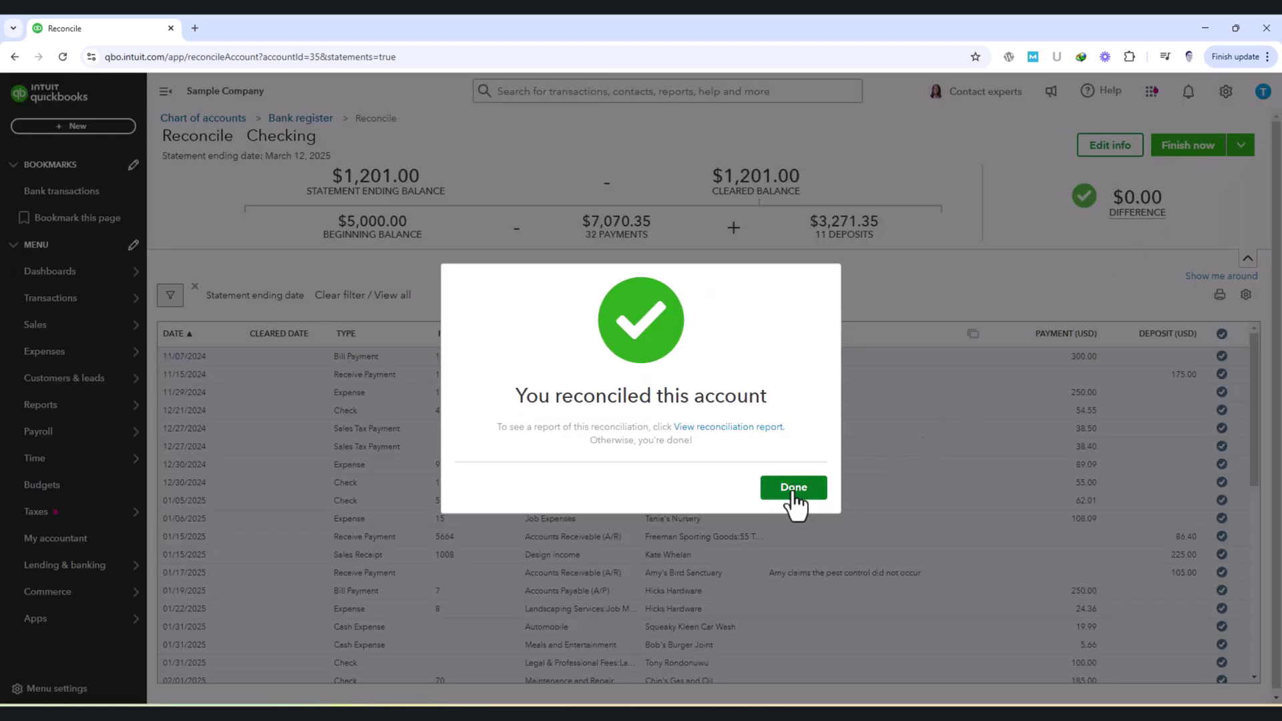
{"action": "left_click", "coordinate": [768, 434]}
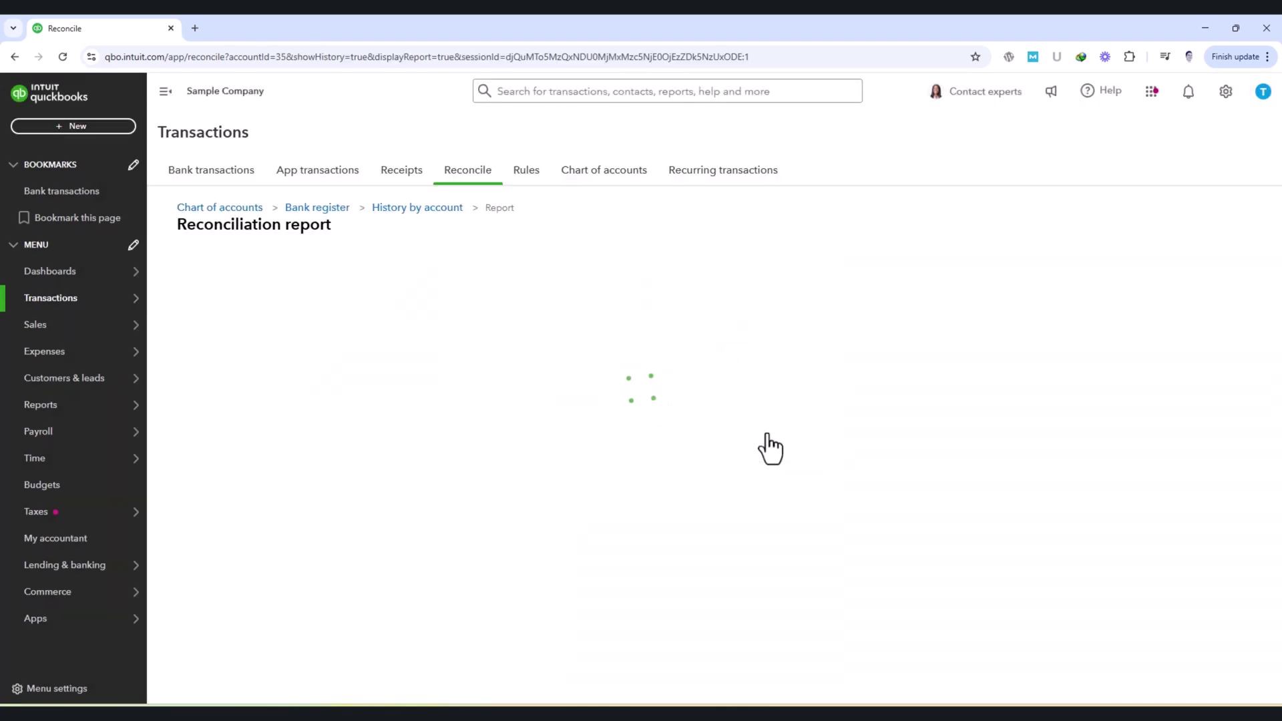
Step: Scroll through the 03/12/2025 report's summary and cleared payments and deposits, ending at 1,201.00
{"action": "scroll", "coordinate": [768, 437], "scroll_direction": "down", "scroll_amount": 6}
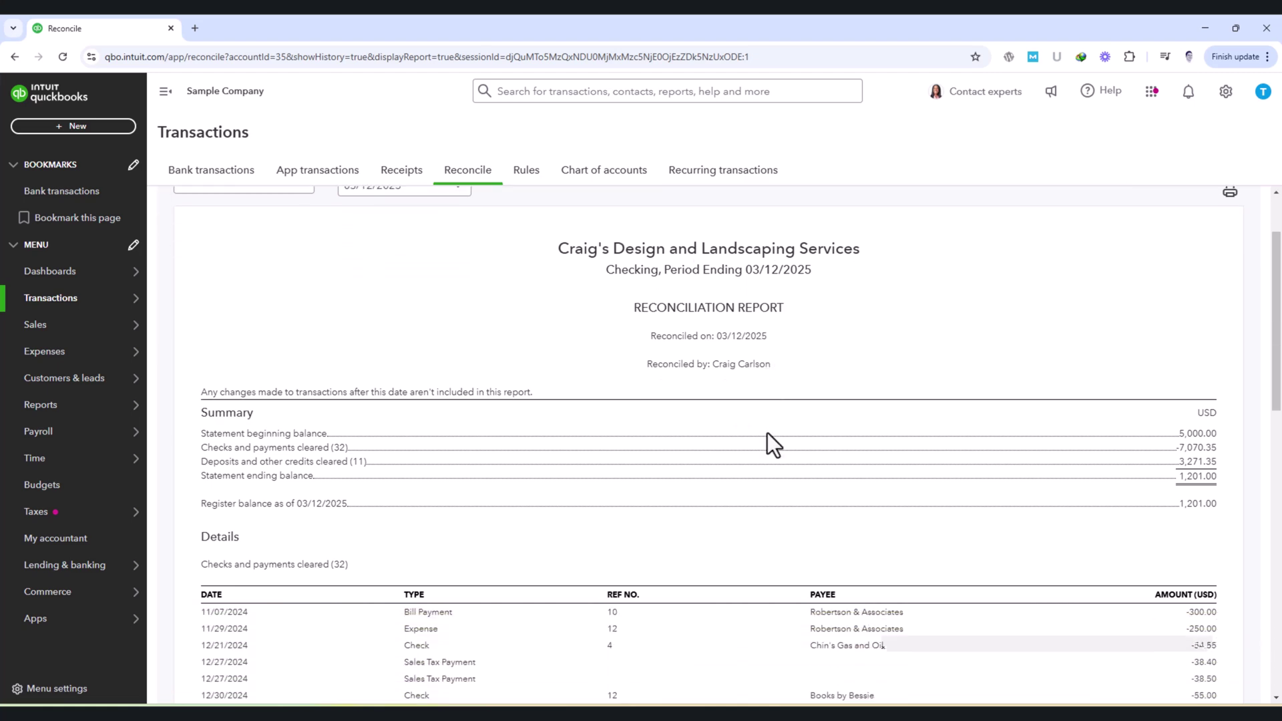
{"action": "scroll", "coordinate": [768, 438], "scroll_direction": "down", "scroll_amount": 8}
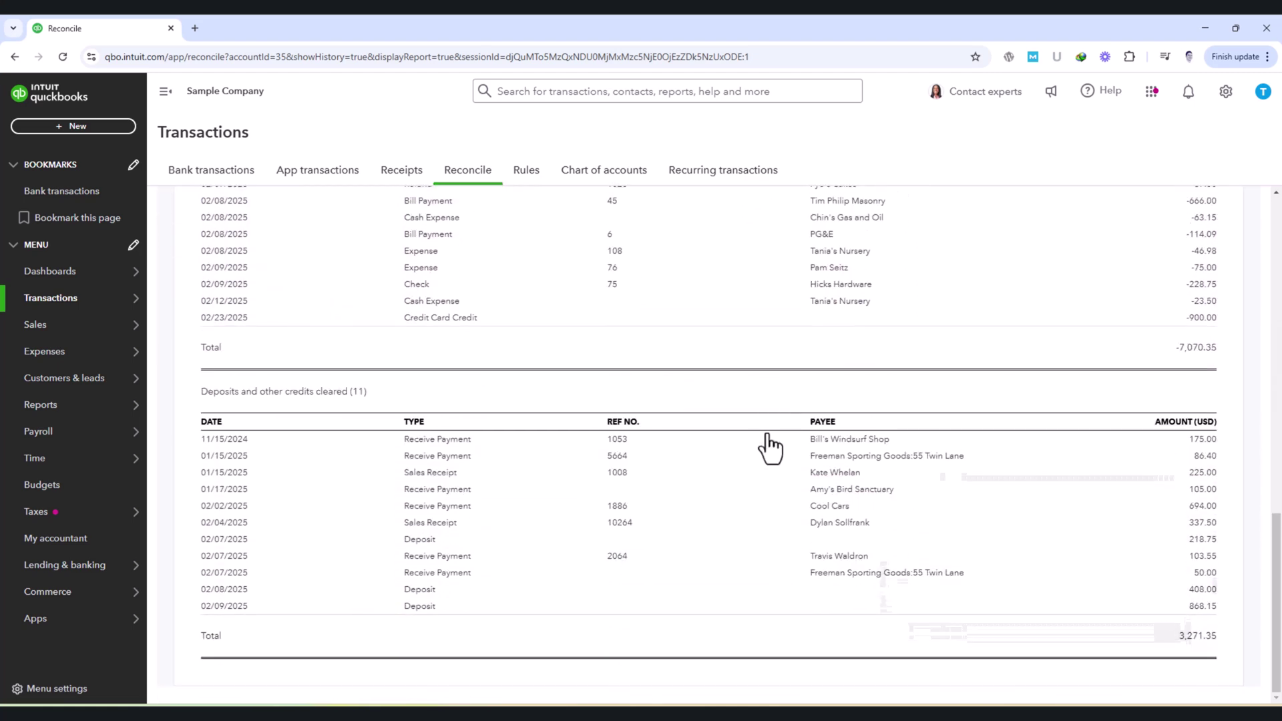
{"action": "scroll", "coordinate": [771, 447], "scroll_direction": "up", "scroll_amount": 7}
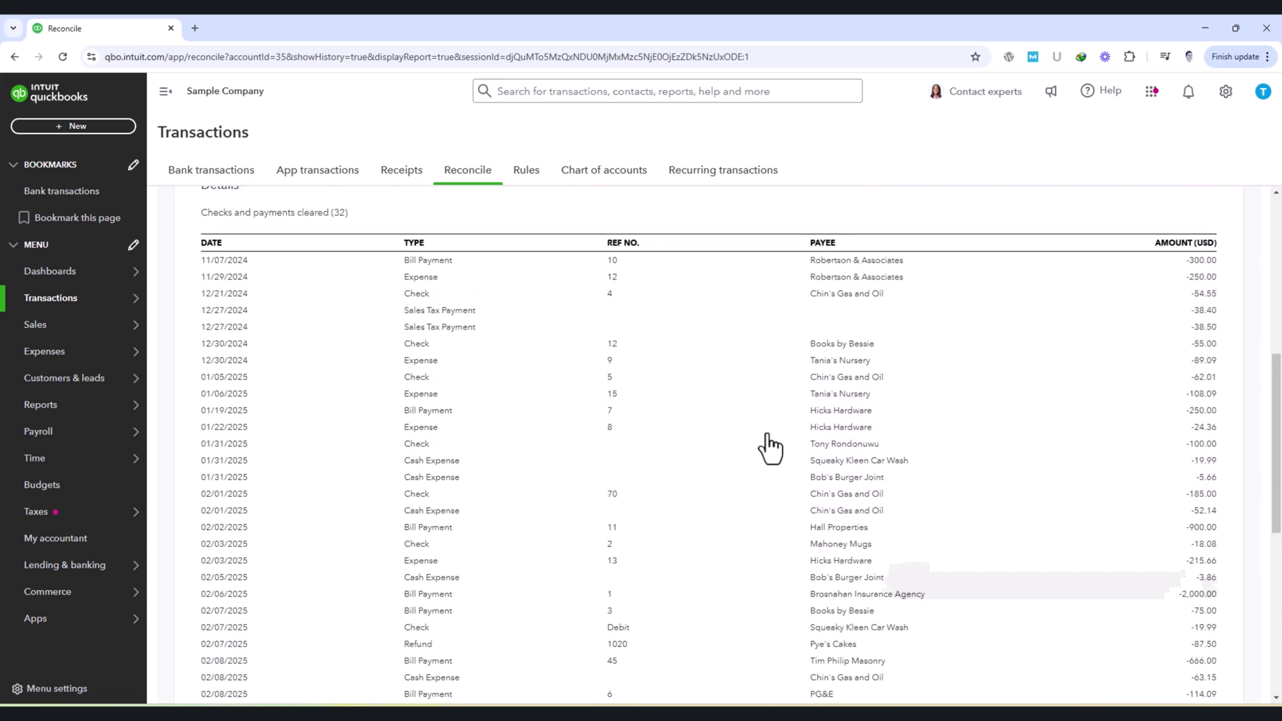
{"action": "scroll", "coordinate": [772, 448], "scroll_direction": "up", "scroll_amount": 6}
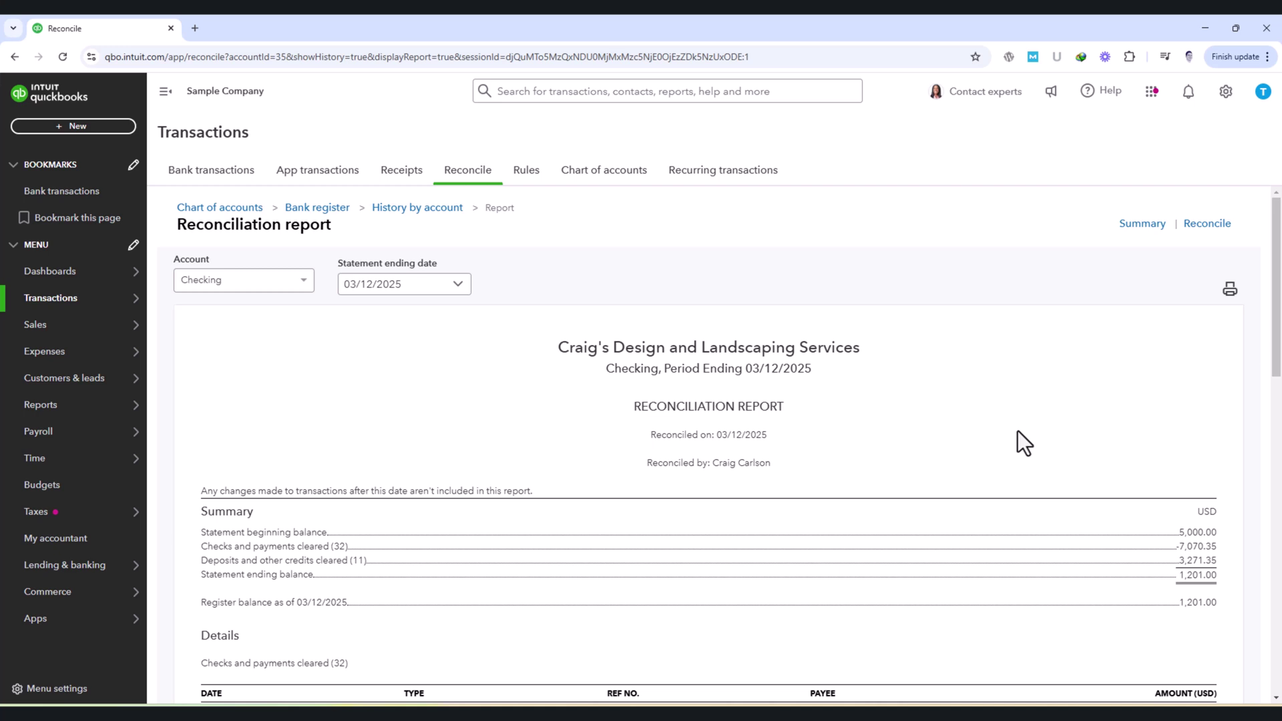
{"action": "scroll", "coordinate": [1018, 431], "scroll_direction": "down", "scroll_amount": 6}
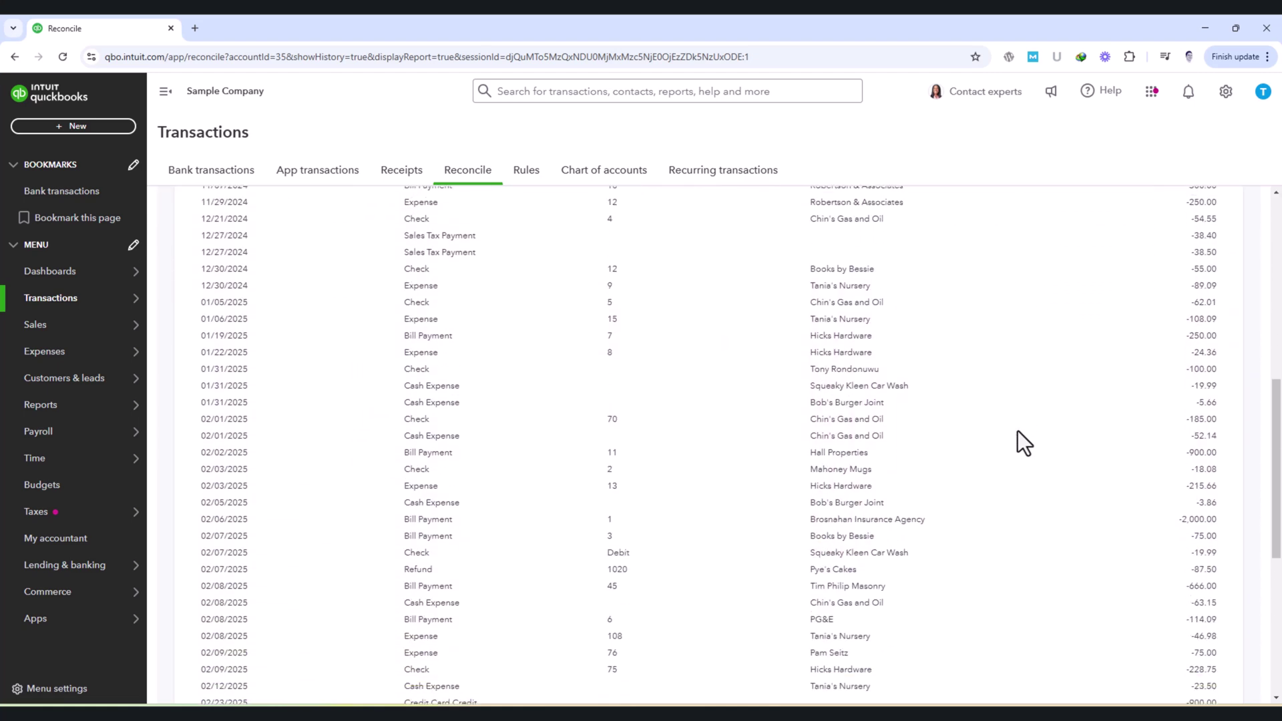
{"action": "scroll", "coordinate": [1018, 431], "scroll_direction": "up", "scroll_amount": 8}
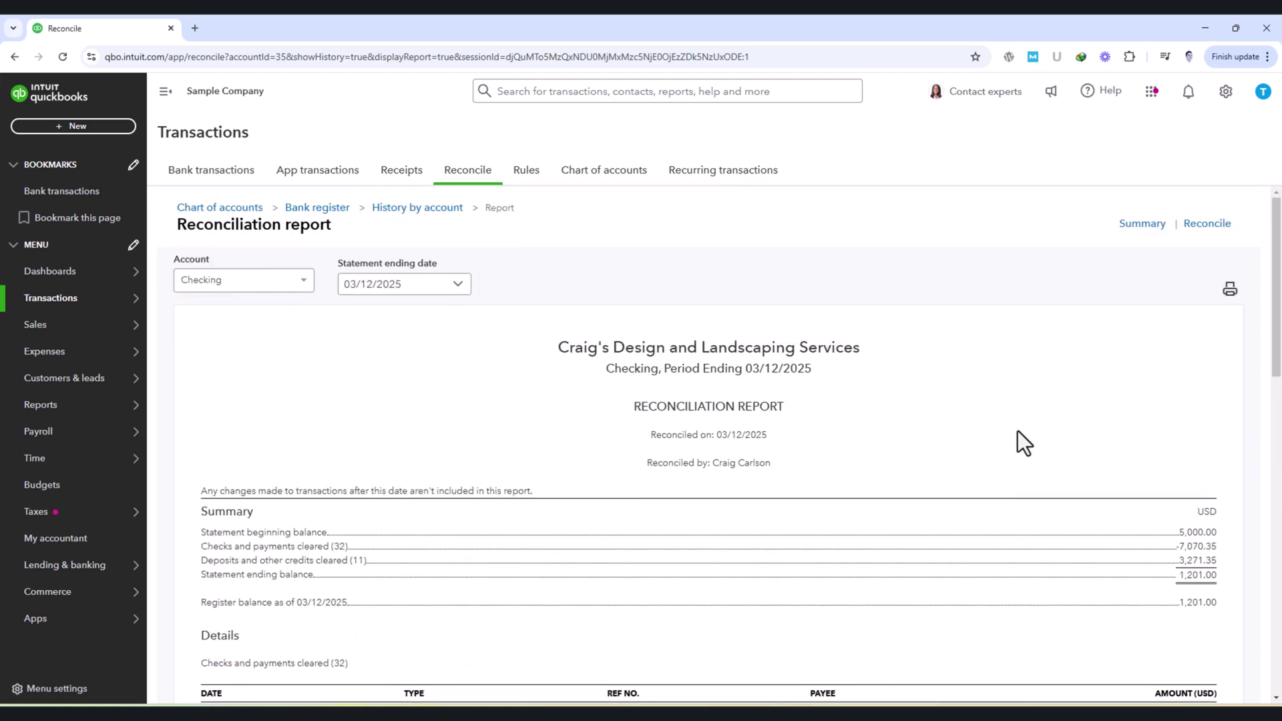